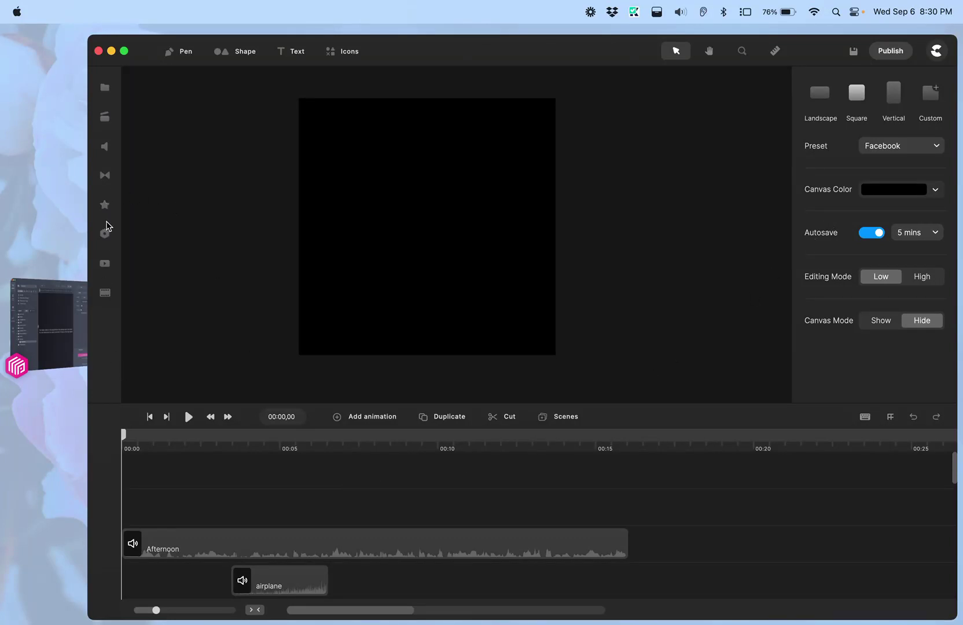
- Drag a Camera component from the Components panel onto the canvas, then exit camera mode
left_click(103, 240)
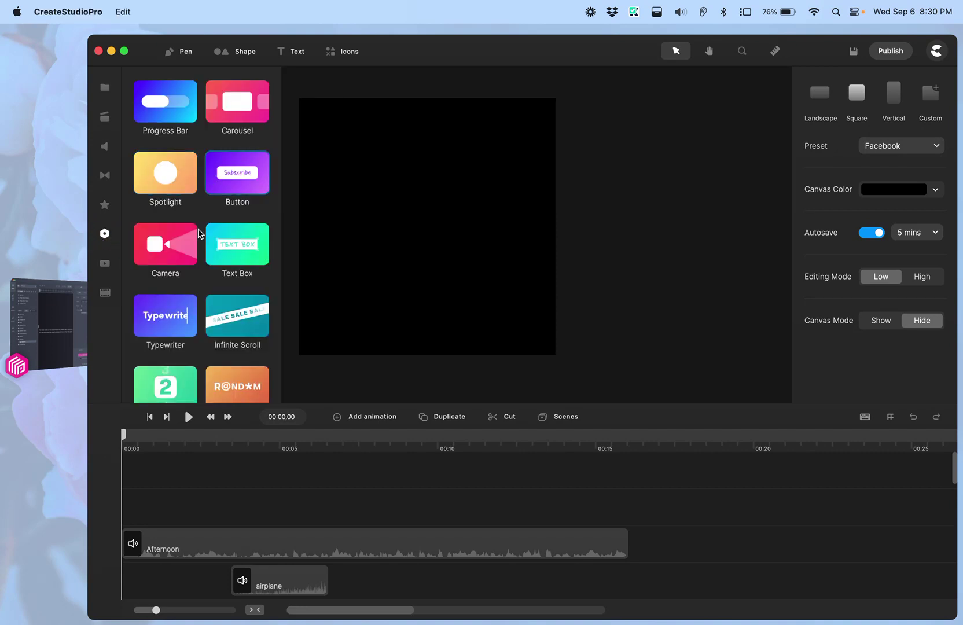
left_click_drag(170, 248, 420, 206)
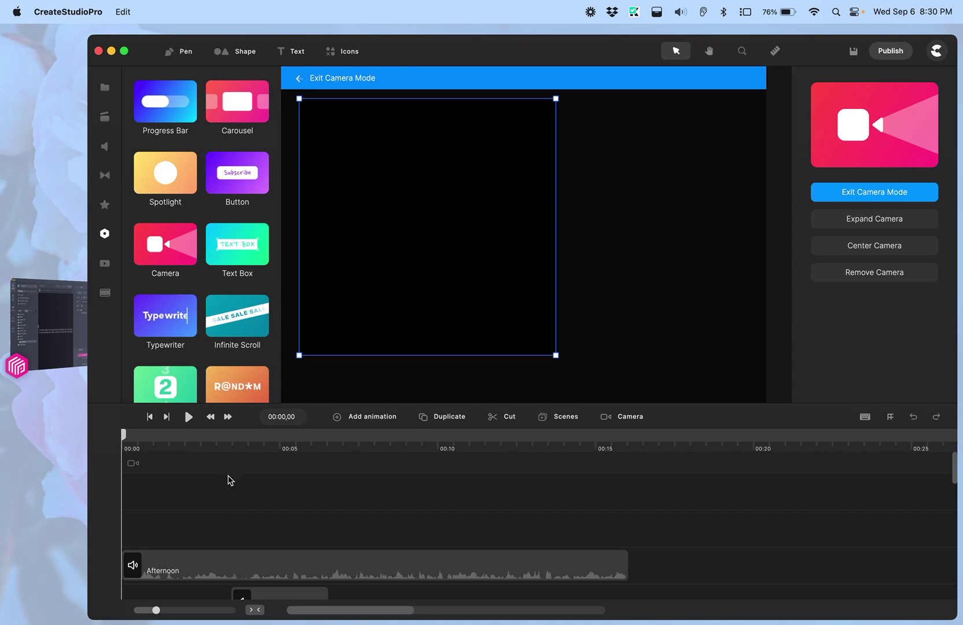
left_click(133, 469)
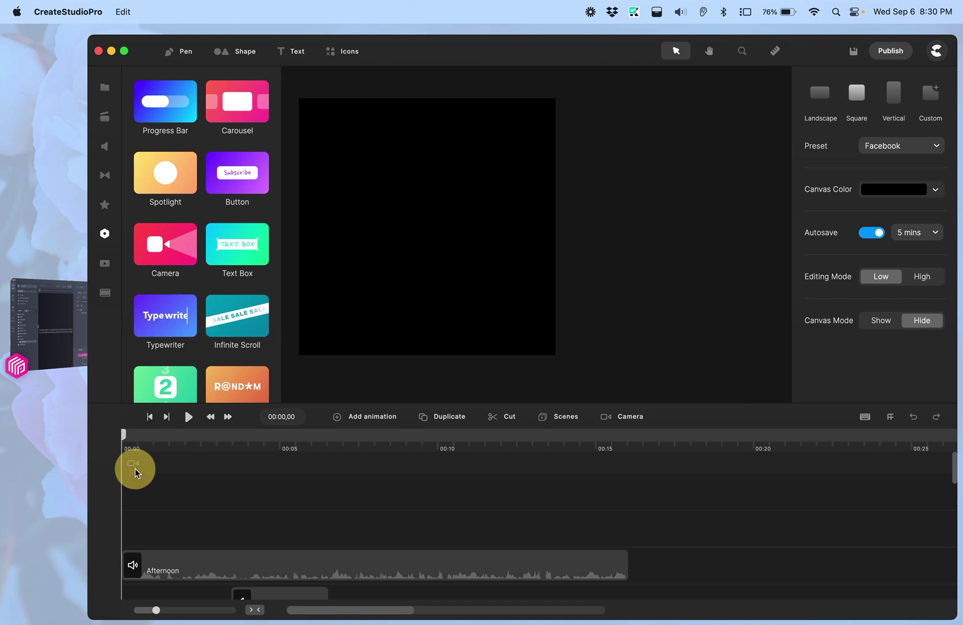
- Add a Camera animation clip near 00:03 on the camera track and preview the text animation from the start
left_click(211, 463)
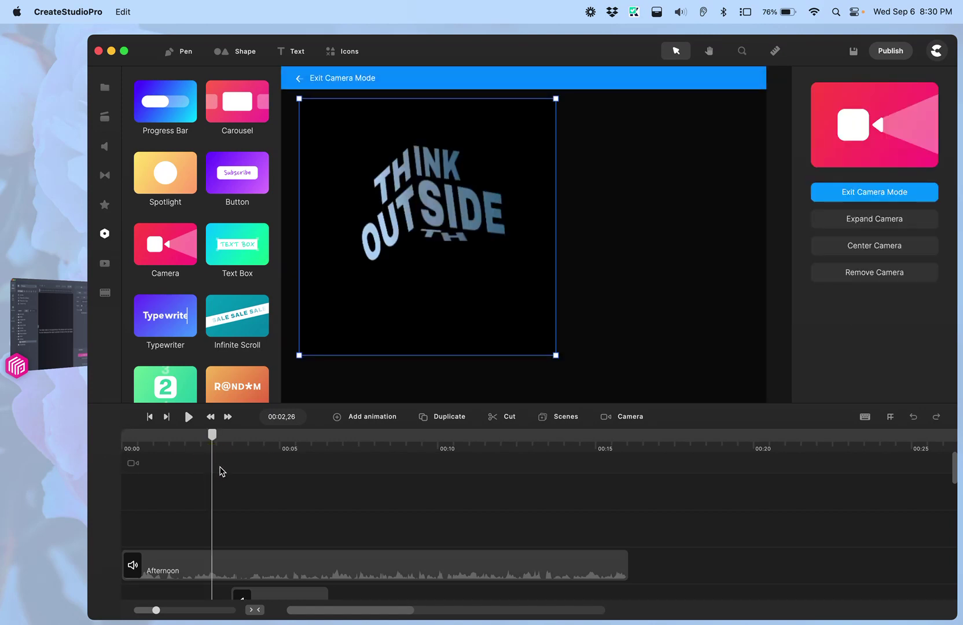
left_click(217, 470)
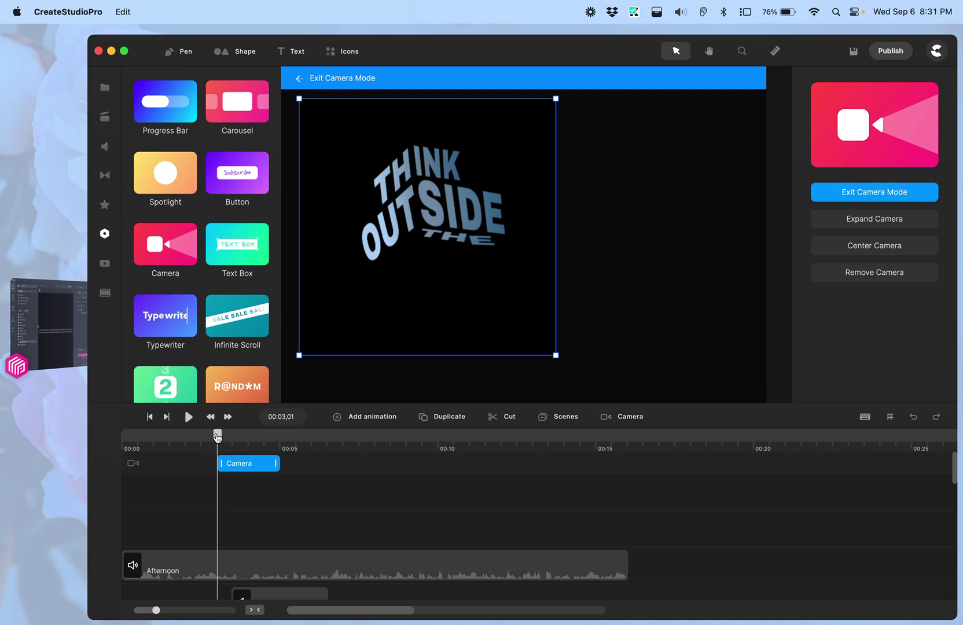
mouse_move(218, 437)
left_mouse_down()
mouse_move(129, 440)
mouse_move(206, 453)
left_mouse_up()
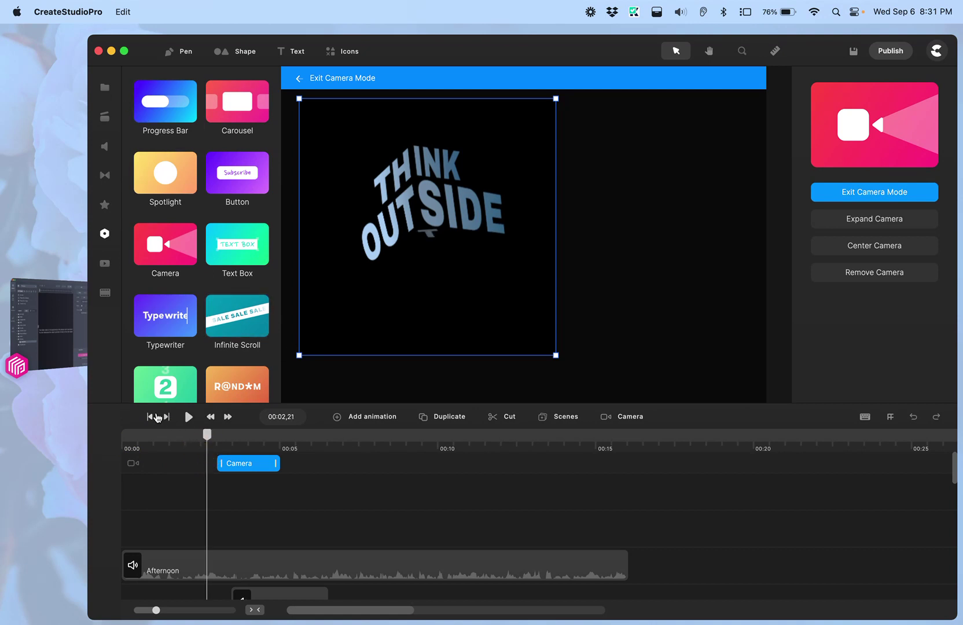
left_click(156, 417)
left_click(188, 417)
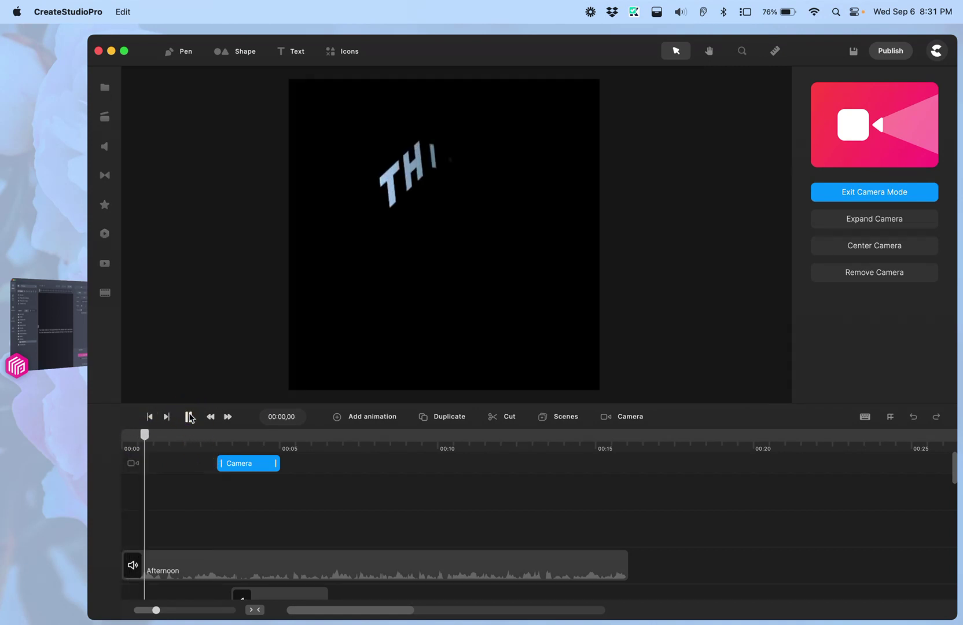
- Shrink the camera frame to about two-thirds size and center it over the warped text
left_click(189, 416)
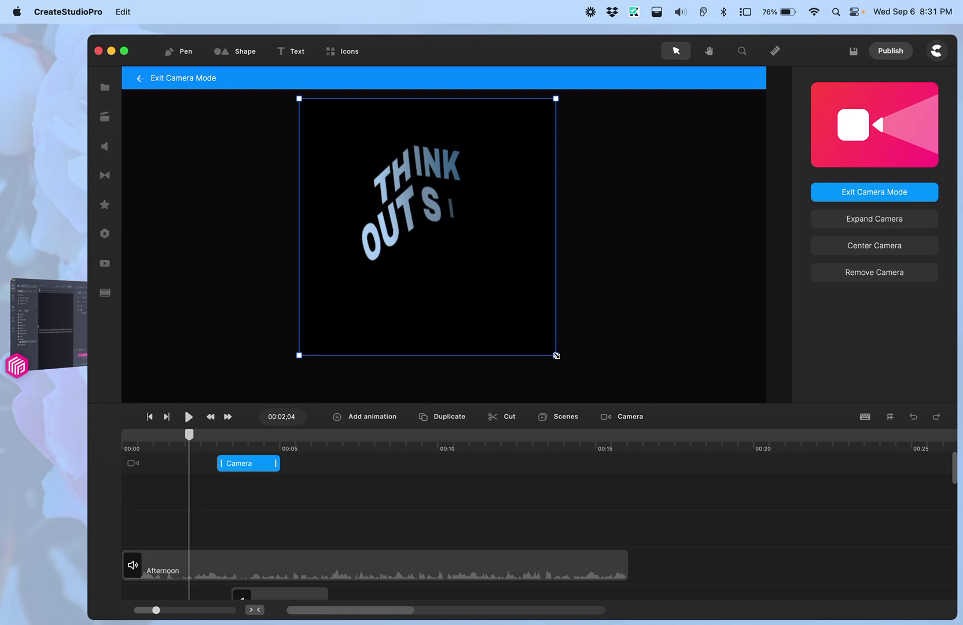
left_click_drag(556, 355, 460, 259)
left_click_drag(360, 204, 407, 237)
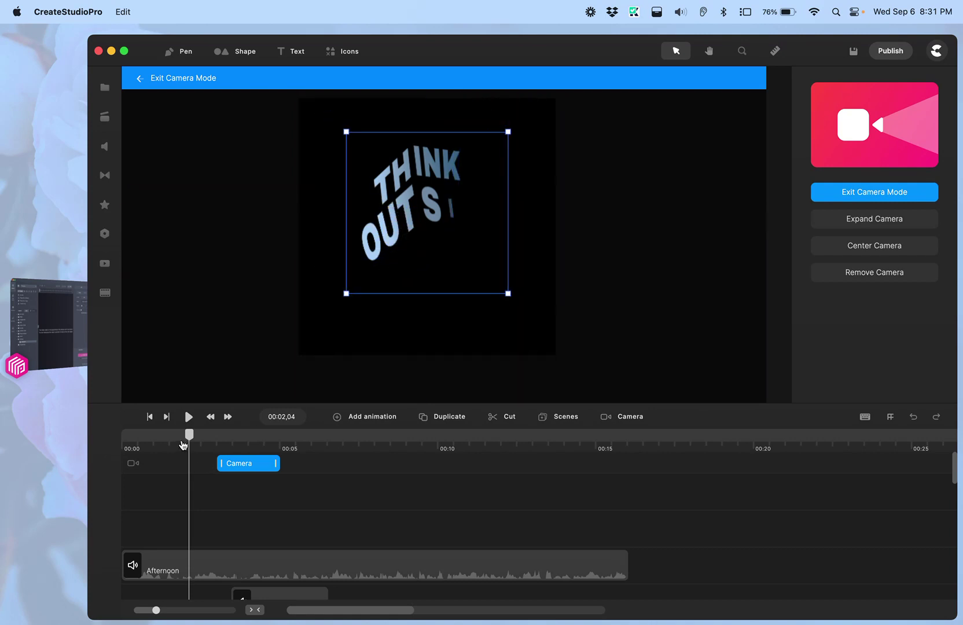
- Replay the zoomed-in start from the beginning and pause at 00:02,01
left_click(149, 417)
left_click(188, 416)
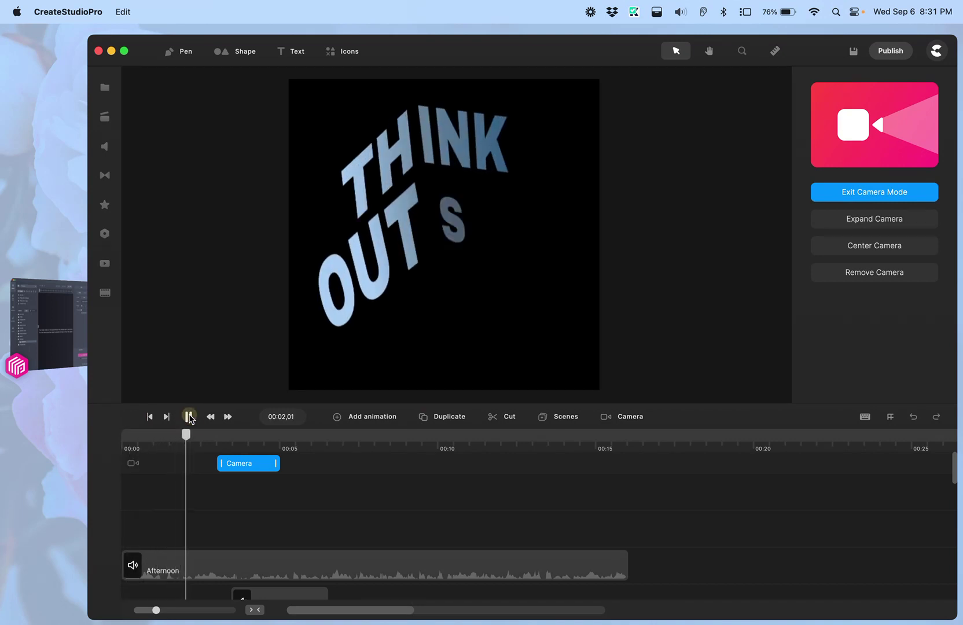
left_click(189, 417)
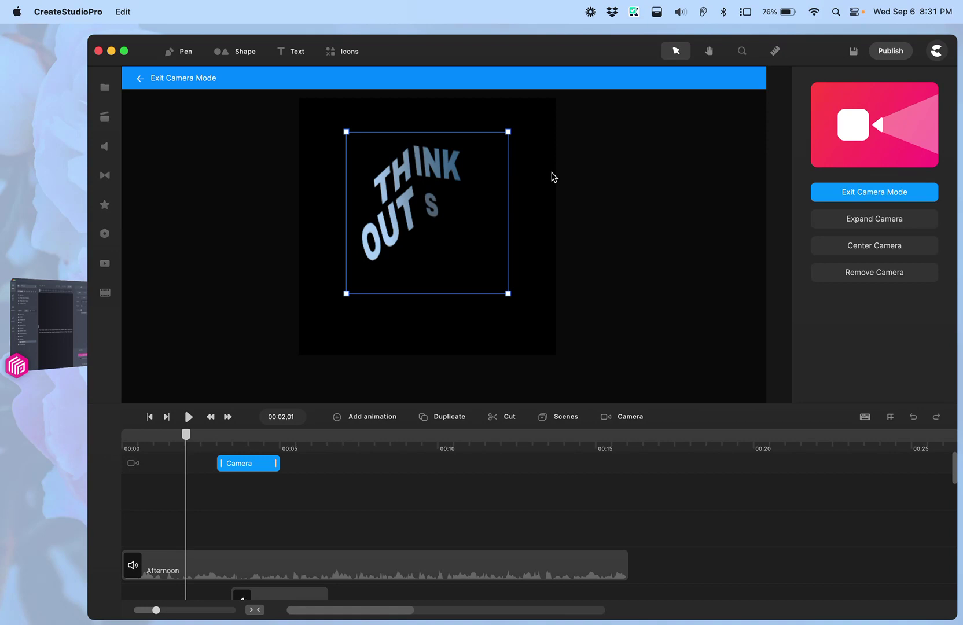
left_click(186, 436)
left_click_drag(186, 437, 296, 440)
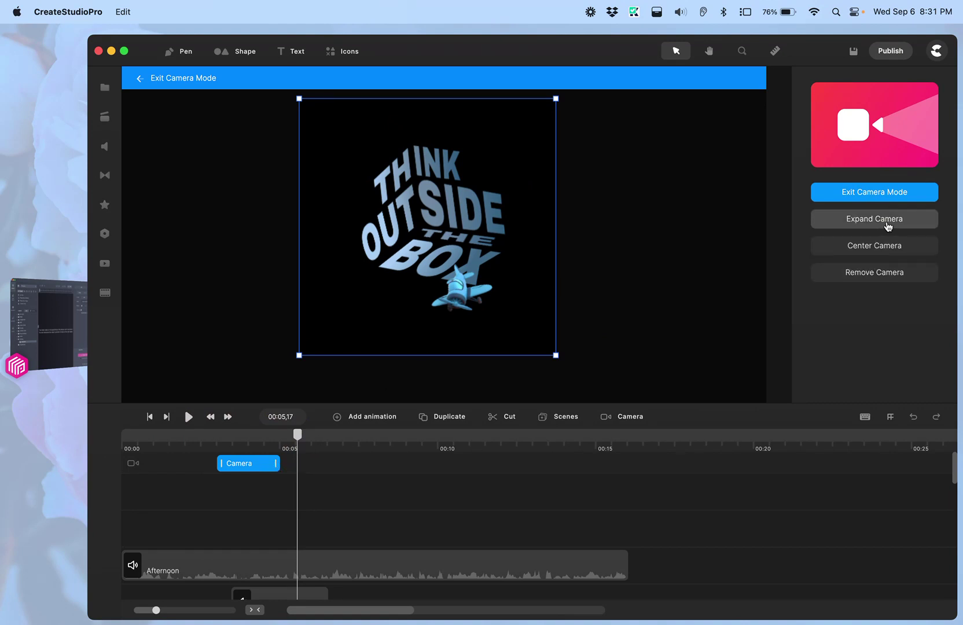
left_click(149, 417)
left_click(189, 418)
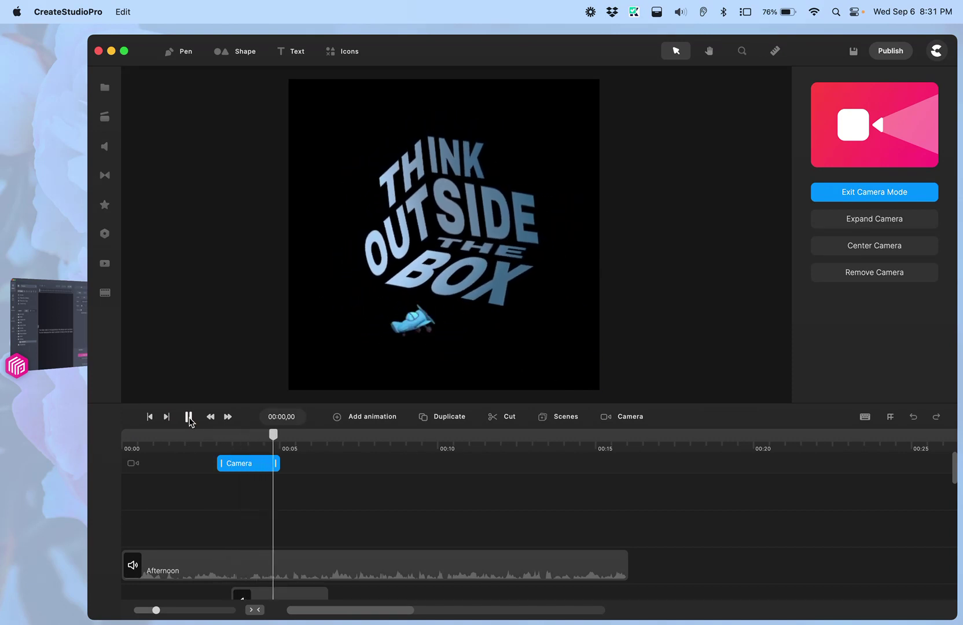
left_click(189, 416)
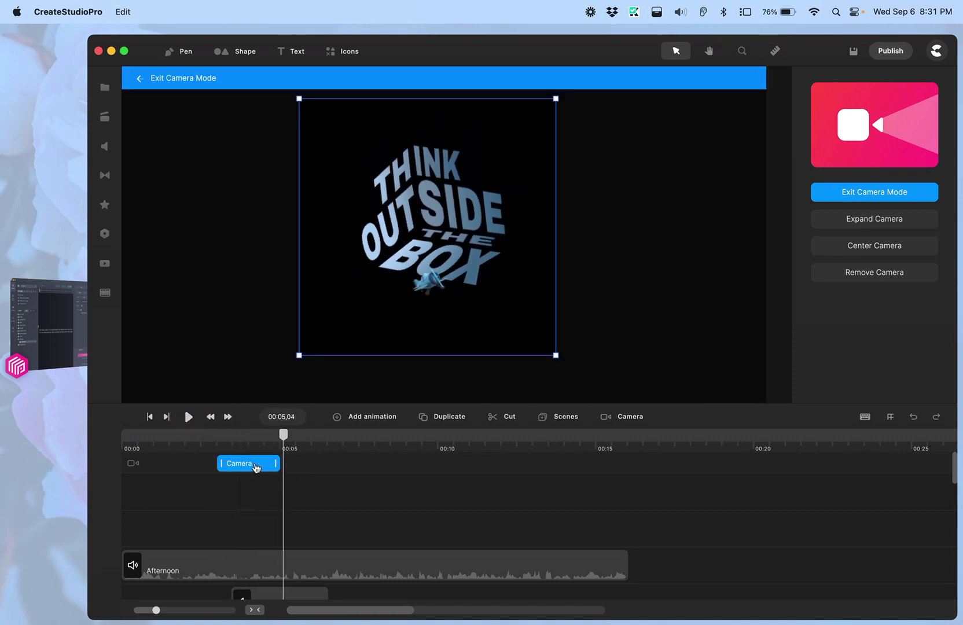
- Give the Camera clip Smooth easing and leave camera editing
right_click(240, 469)
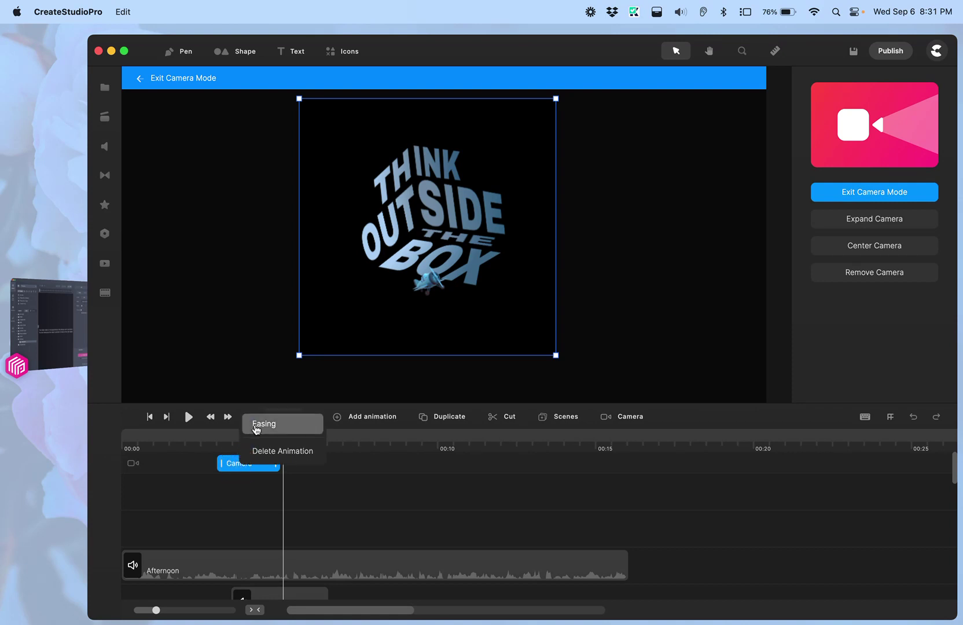
left_click(265, 424)
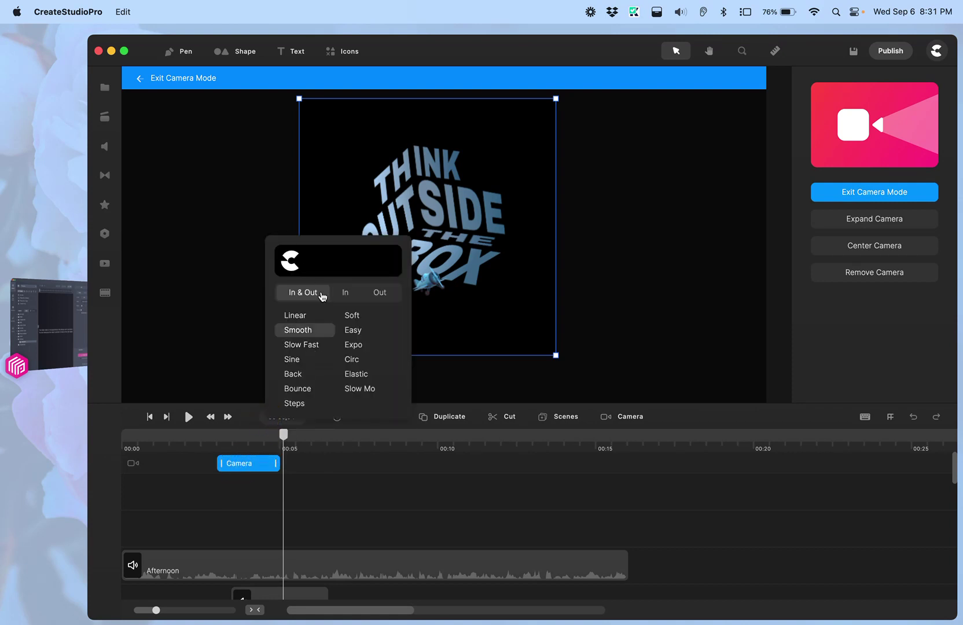
left_click(298, 331)
left_click(195, 81)
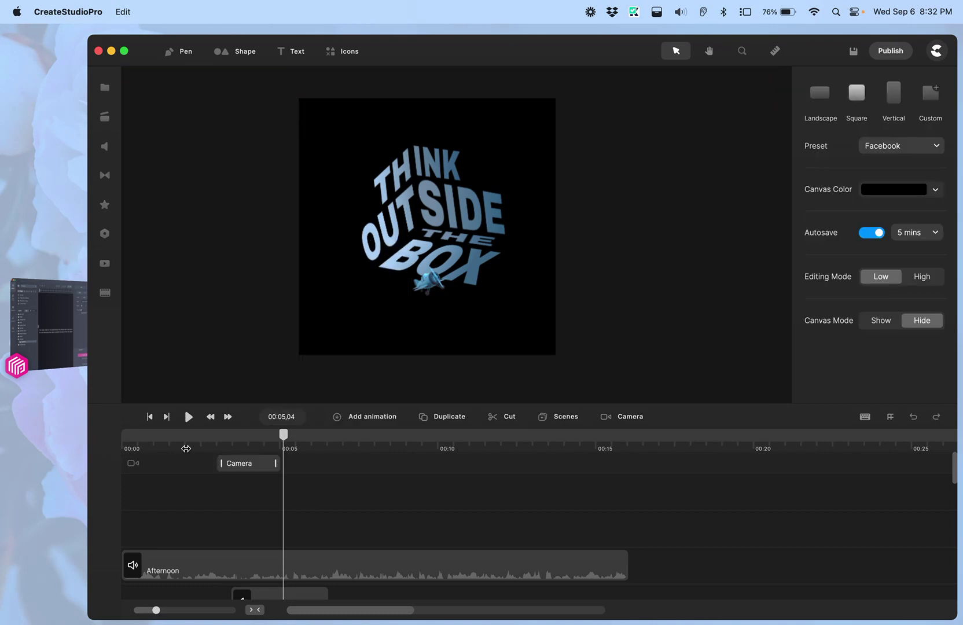
- Lengthen the Camera clip to end near 00:08 and replay the slower zoom-out
left_click_drag(274, 462, 390, 463)
left_click(149, 417)
left_click(188, 416)
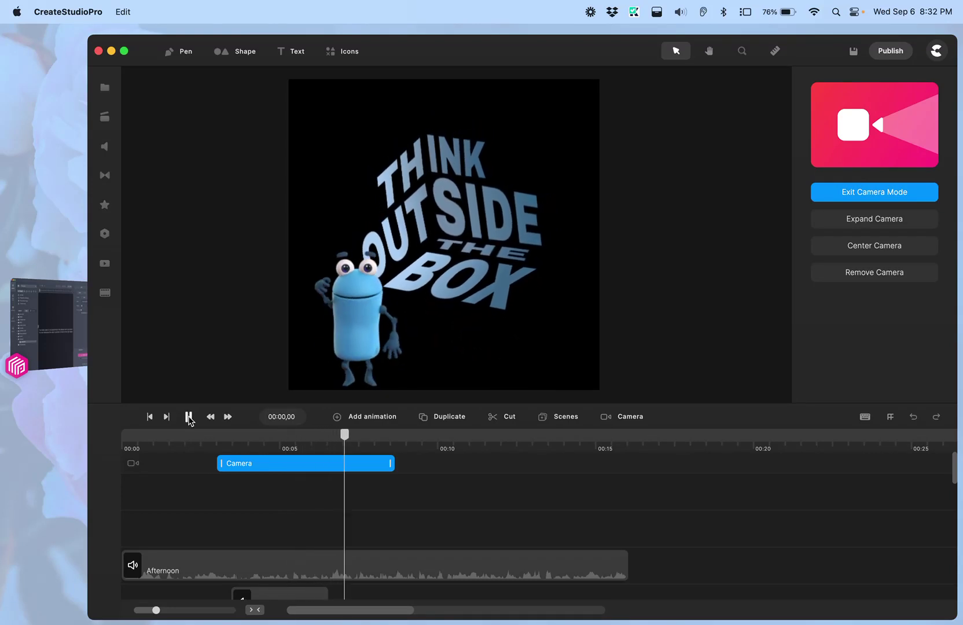
left_click(189, 416)
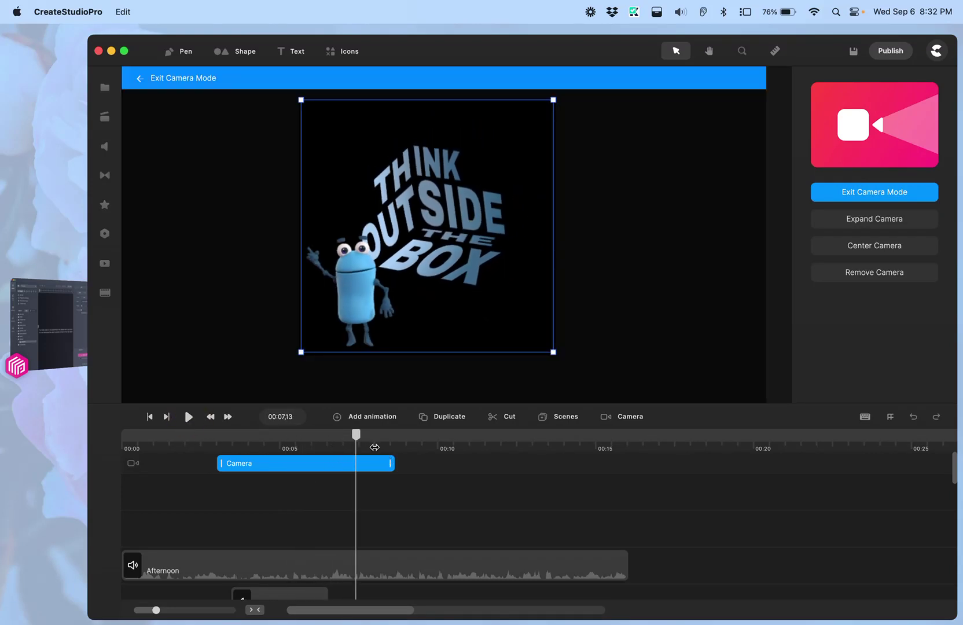
- Expand the camera to the full canvas and preview, pausing near 00:09,26
left_click_drag(355, 440, 198, 446)
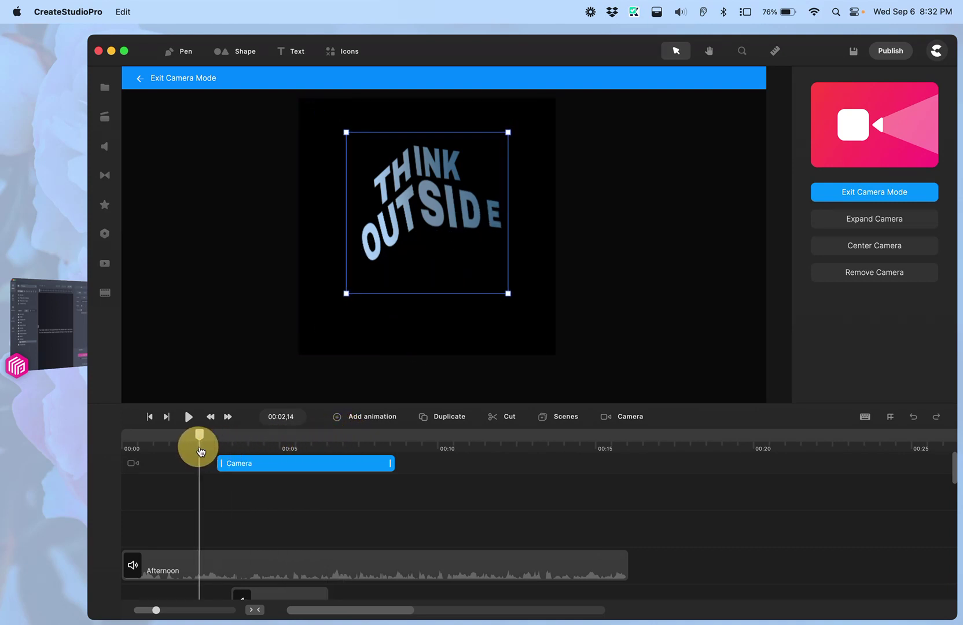
left_click(874, 220)
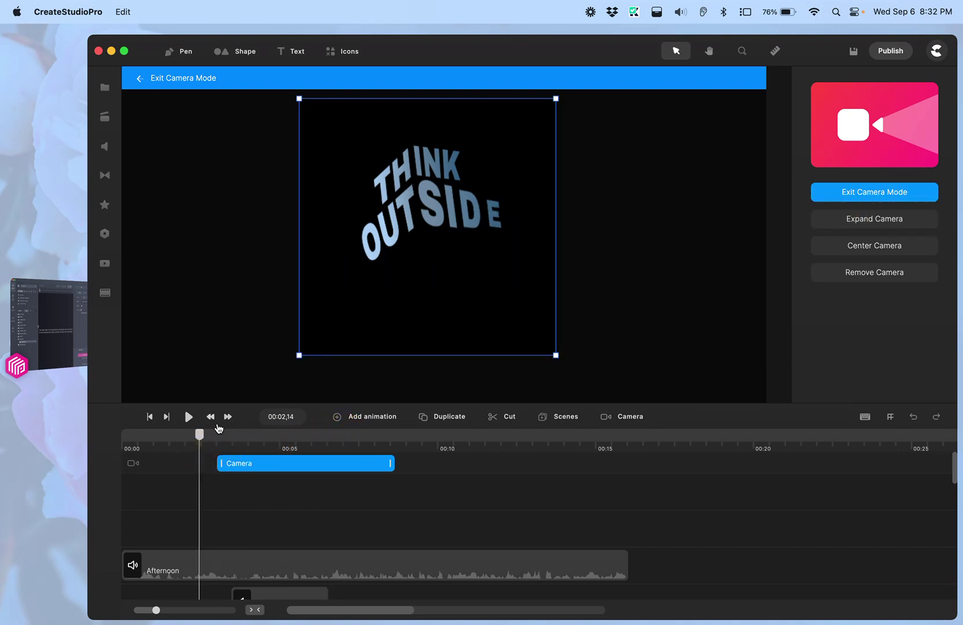
left_click(429, 435)
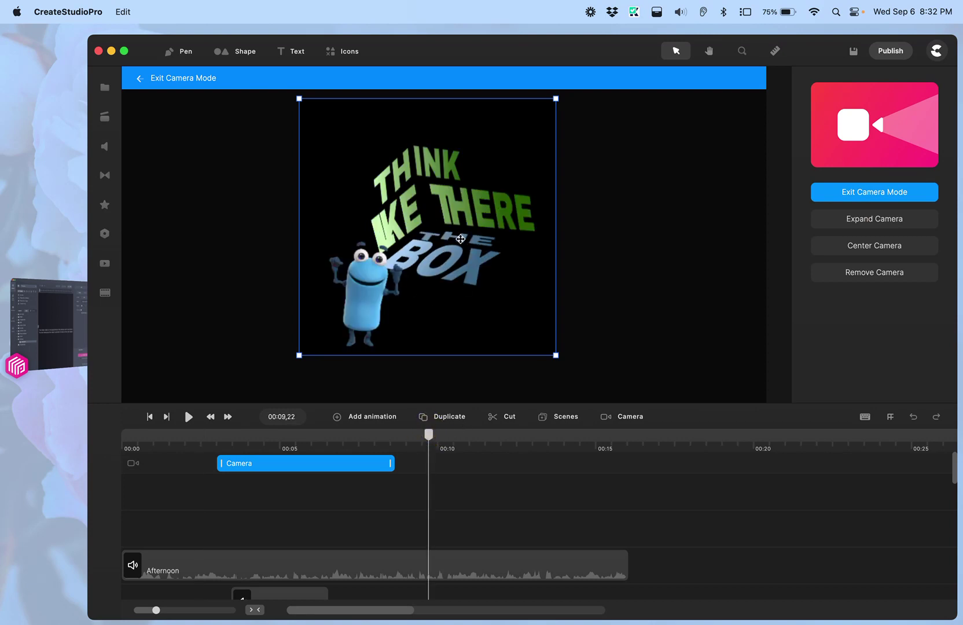
left_click(150, 417)
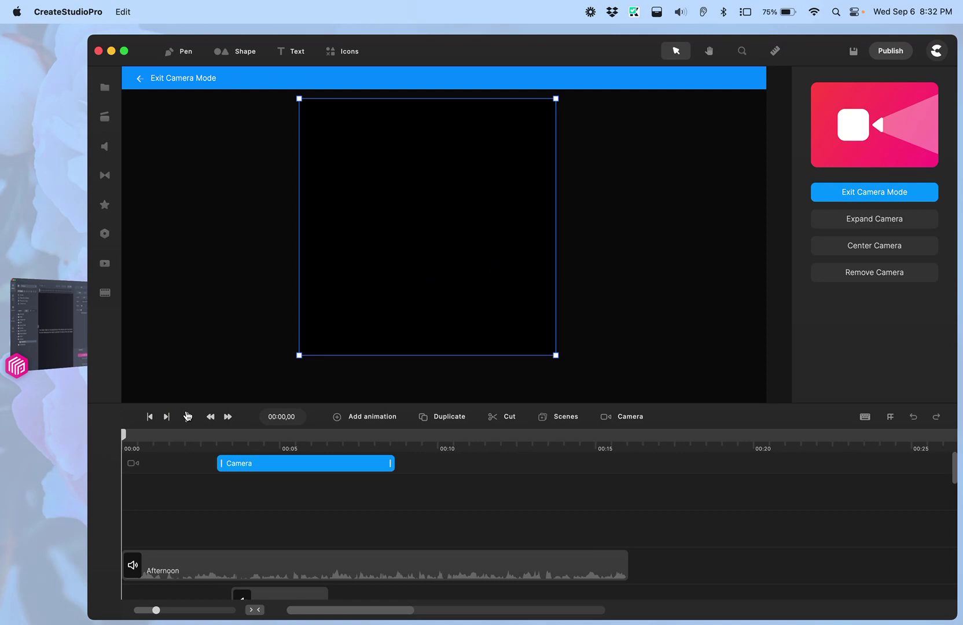
left_click(189, 417)
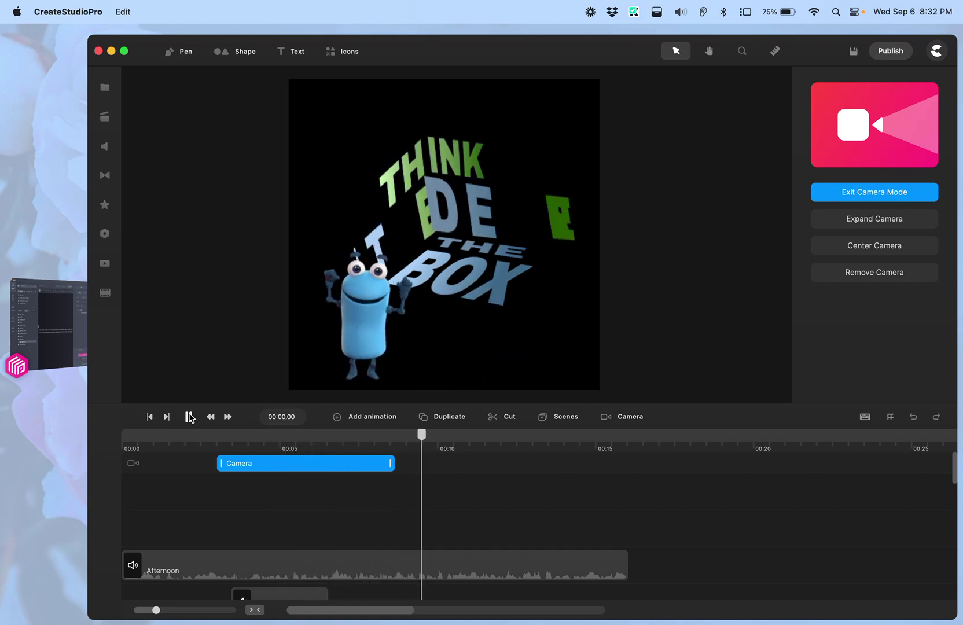
left_click(189, 417)
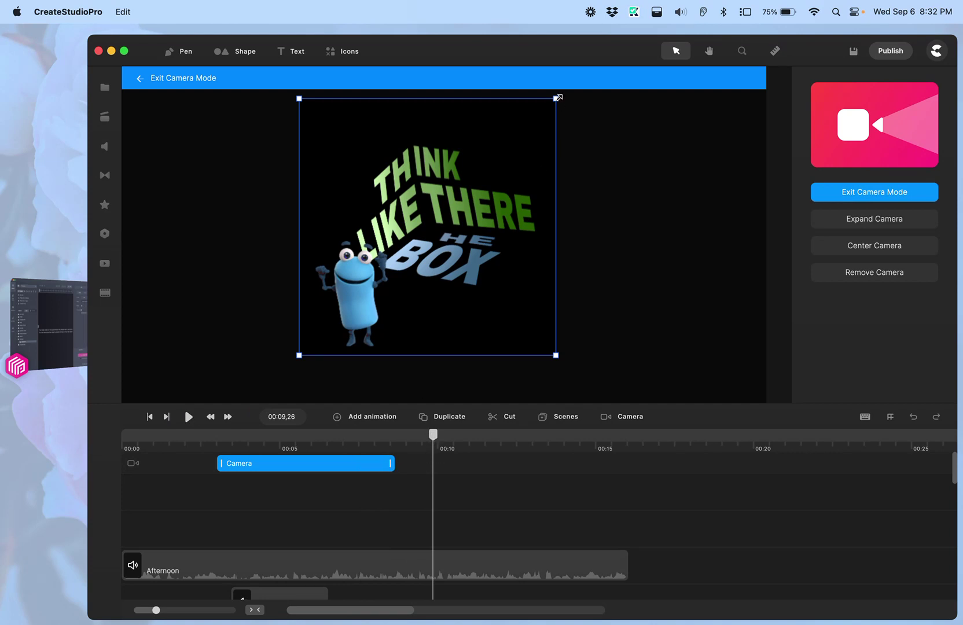
- Tighten the camera frame around the warped text and shorten the Camera clip to end near 00:05
left_click_drag(557, 98, 441, 213)
left_click_drag(422, 256, 483, 192)
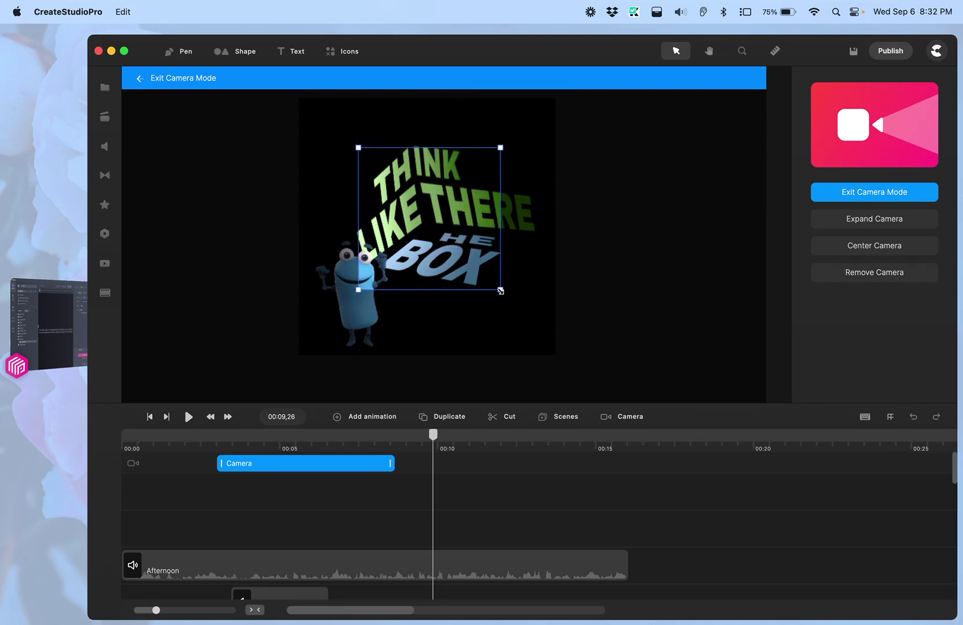
mouse_move(501, 291)
left_mouse_down()
mouse_move(520, 310)
mouse_move(546, 313)
mouse_move(512, 286)
left_mouse_up()
left_click_drag(389, 462, 278, 463)
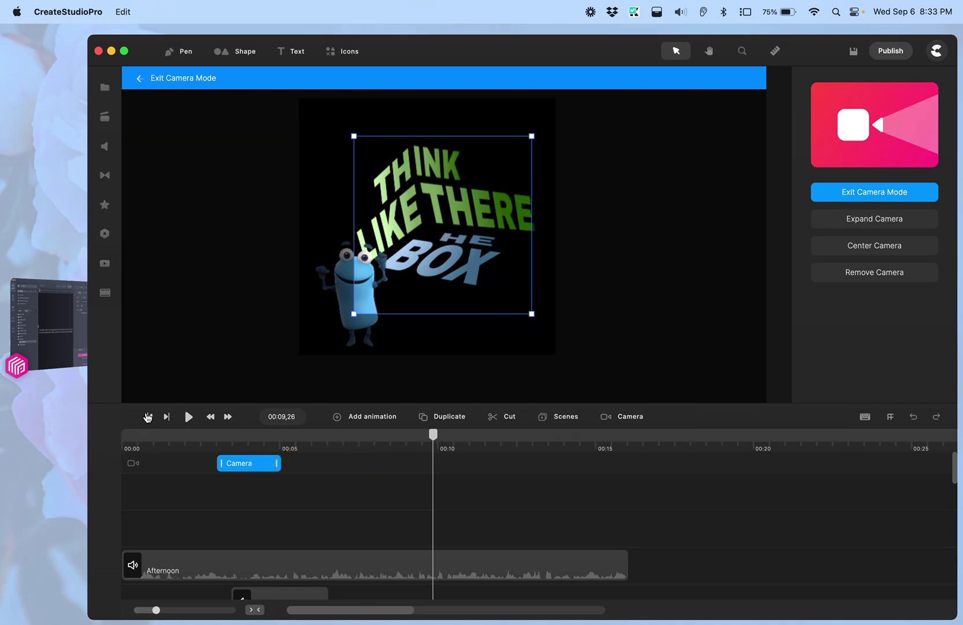
- Replay from the start, pause at 00:05,14, and reset the camera frame to the whole canvas
left_click(148, 417)
left_click(189, 417)
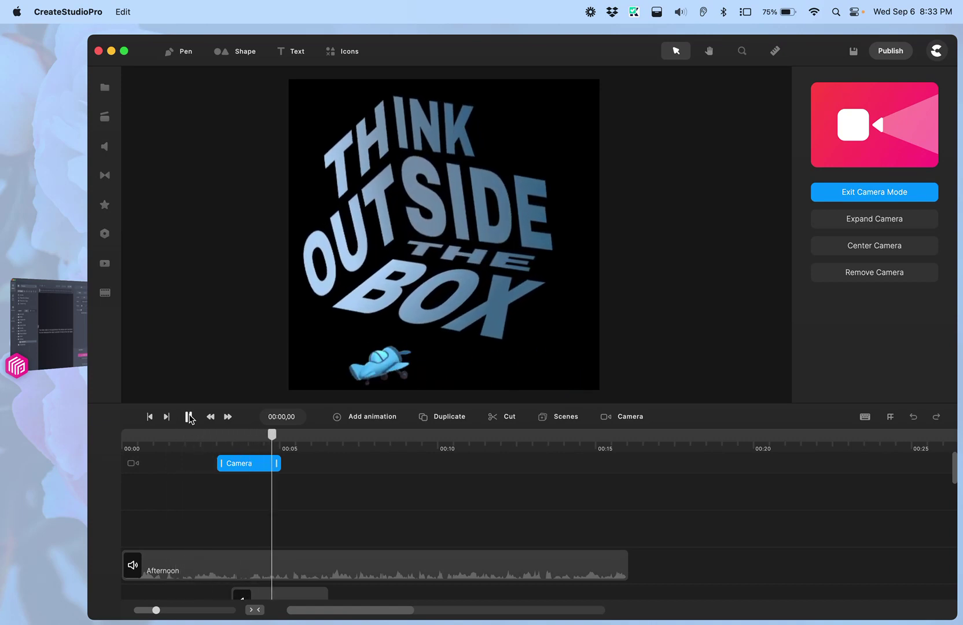
left_click(189, 416)
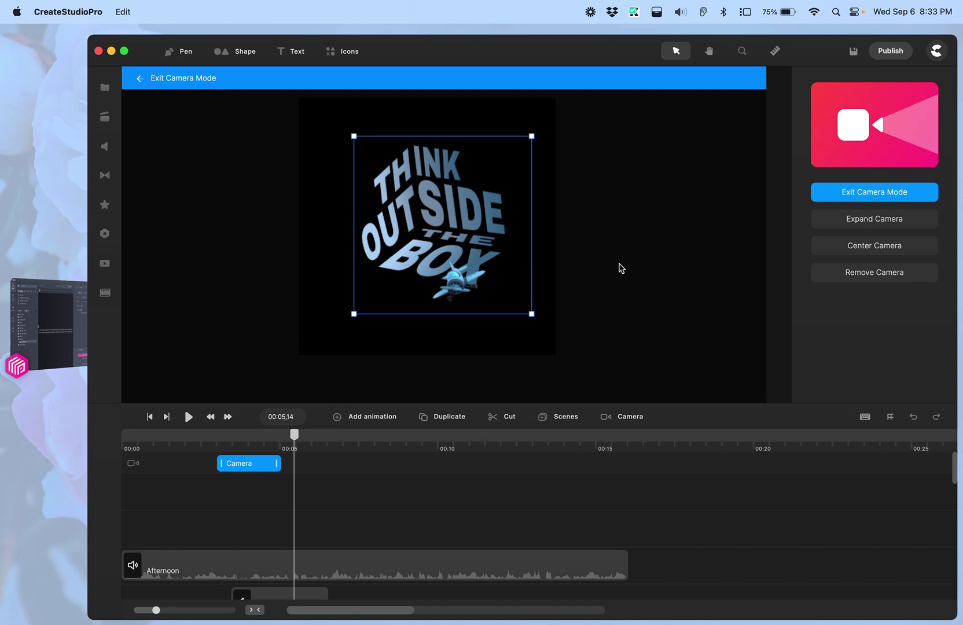
left_click(869, 228)
- At about 00:04,07, shrink the camera frame to tightly frame the THINK OUTSIDE THE BOX text
left_click_drag(295, 438, 172, 462)
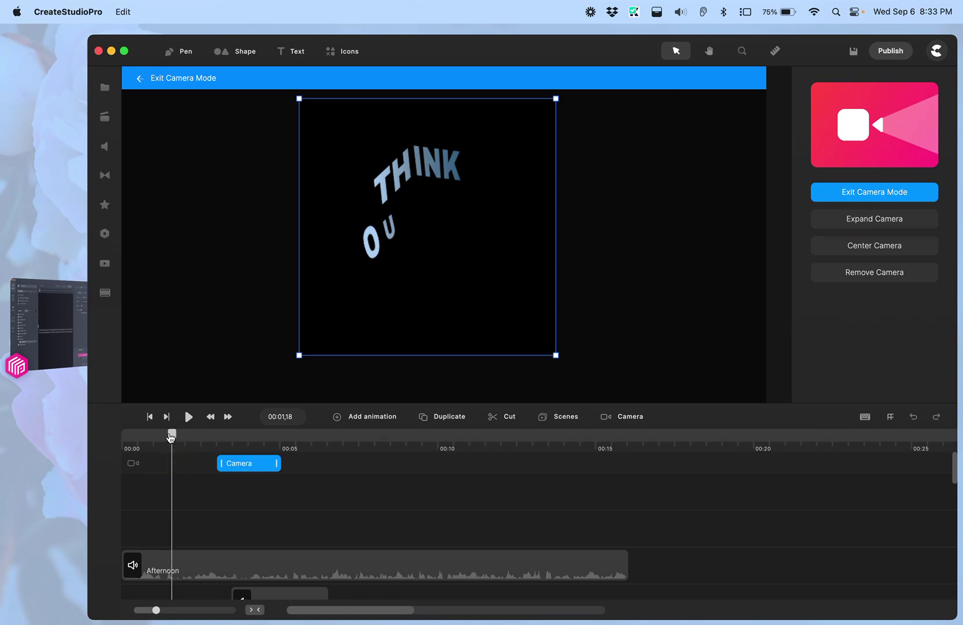
left_click_drag(170, 438, 255, 436)
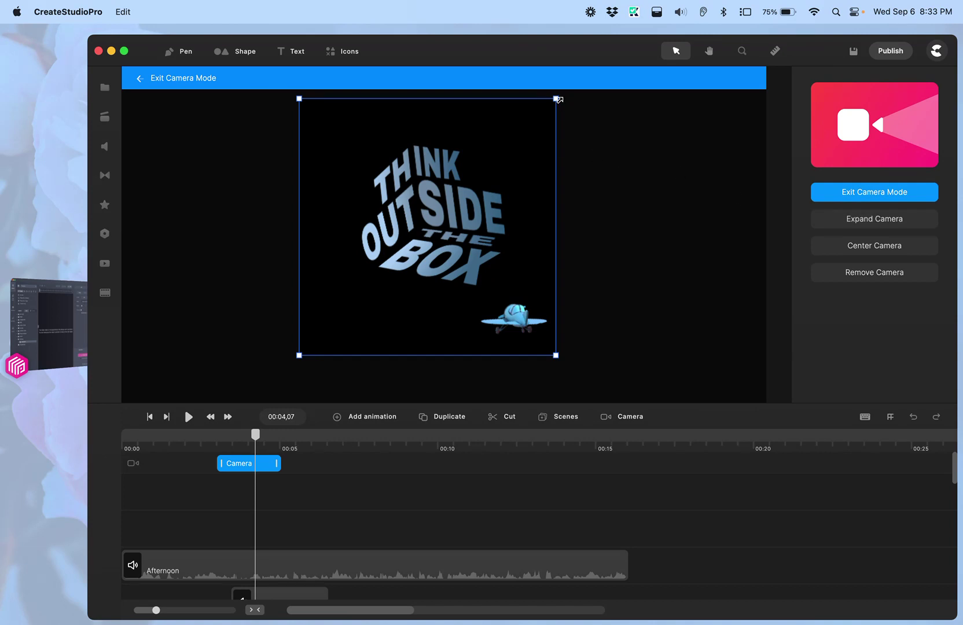
left_click_drag(558, 100, 440, 209)
left_click_drag(380, 286, 442, 226)
- Pause the preview at 00:06,01 and expand the camera frame back to the full canvas
left_click(149, 417)
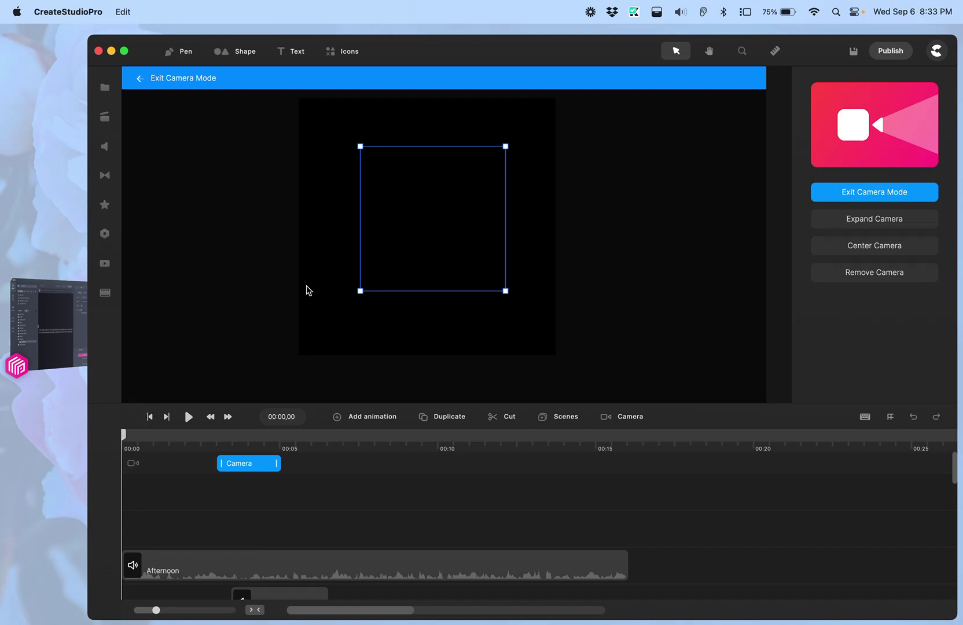
left_click(187, 417)
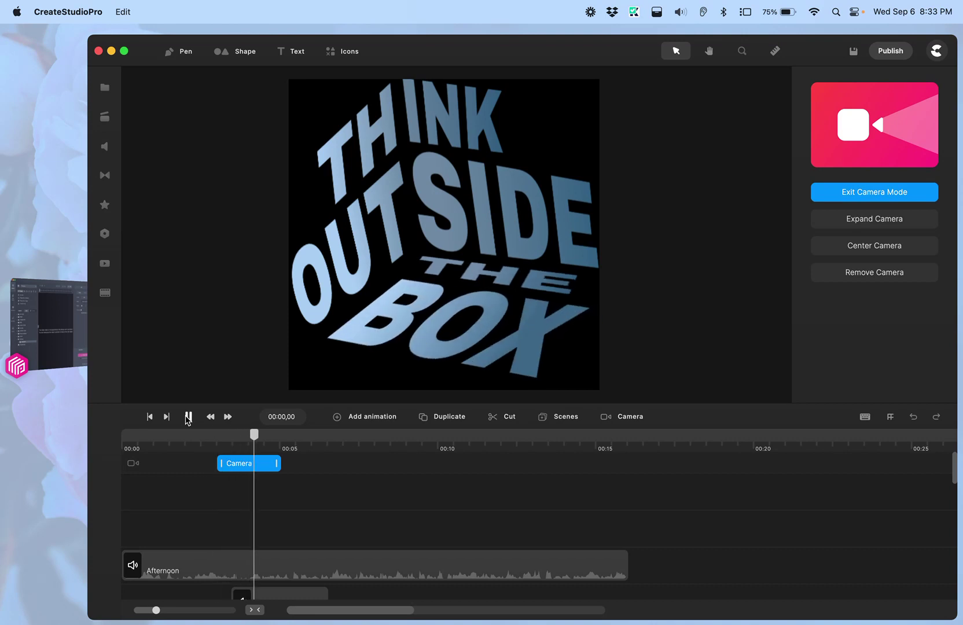
left_click(188, 417)
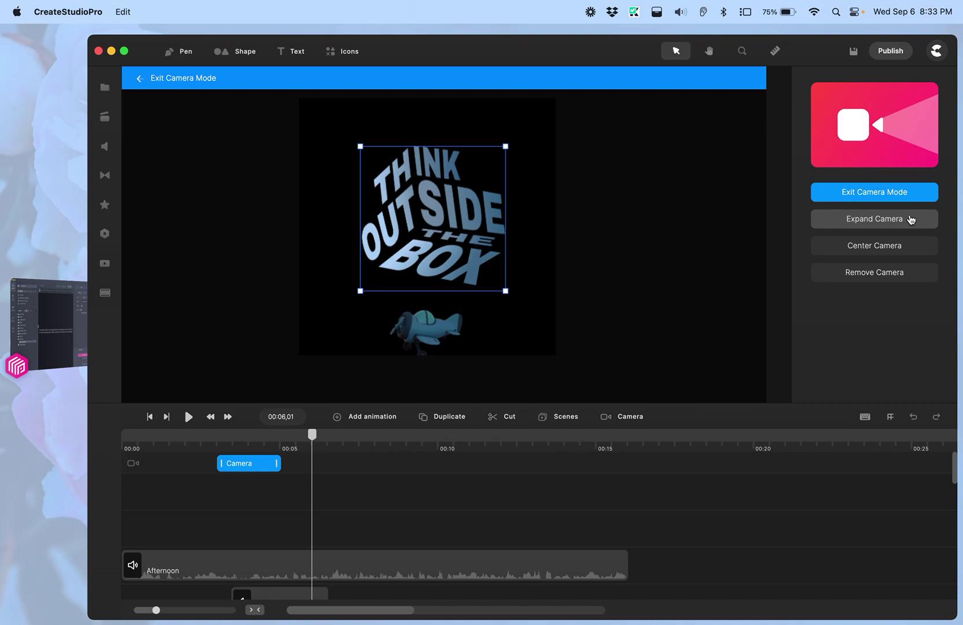
left_click(909, 219)
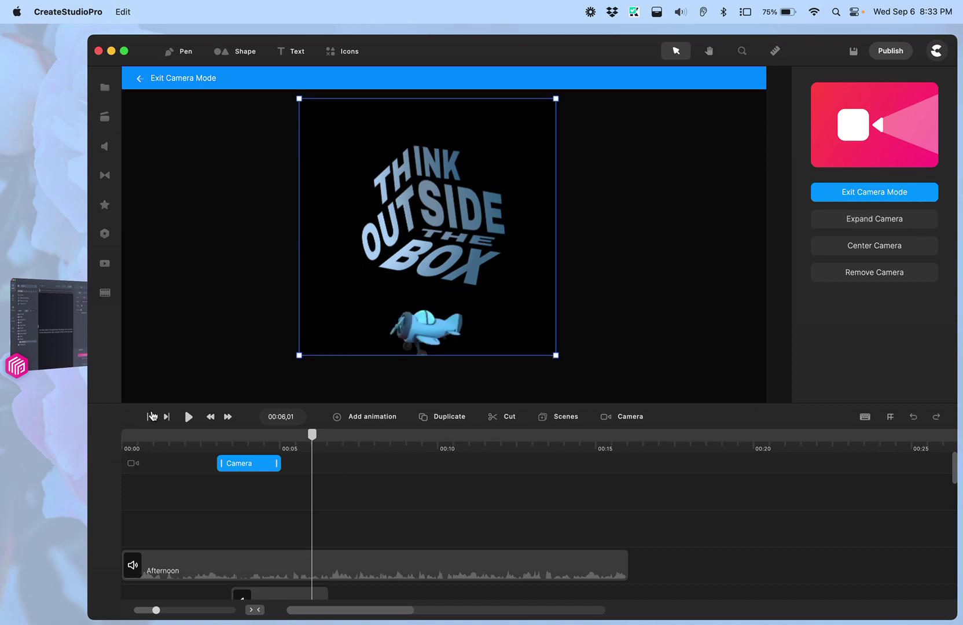
- Replay from the start to check the zoom in and out, stopping at 00:05,13
left_click(149, 417)
left_click(188, 417)
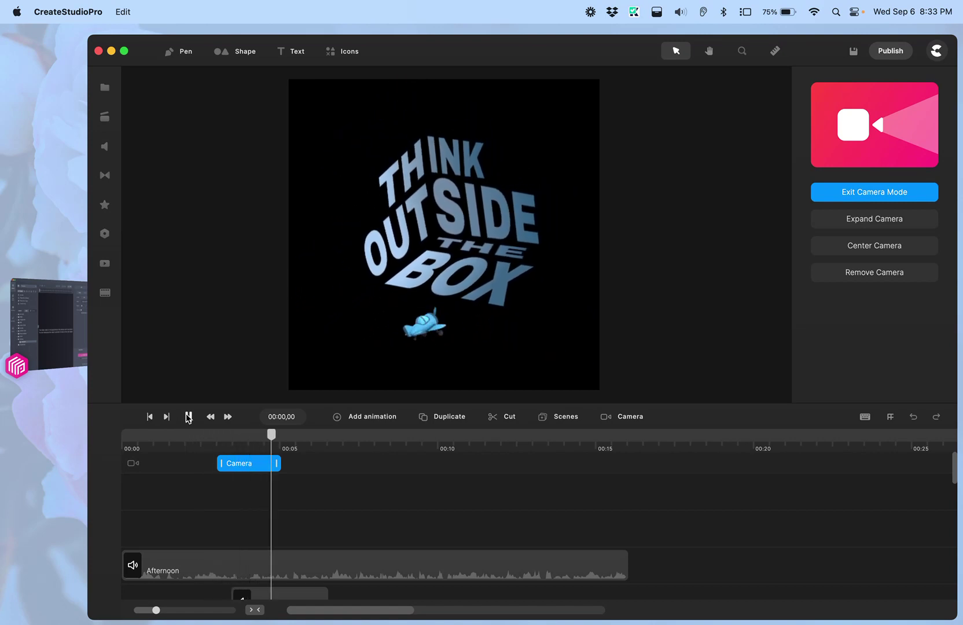
left_click(188, 417)
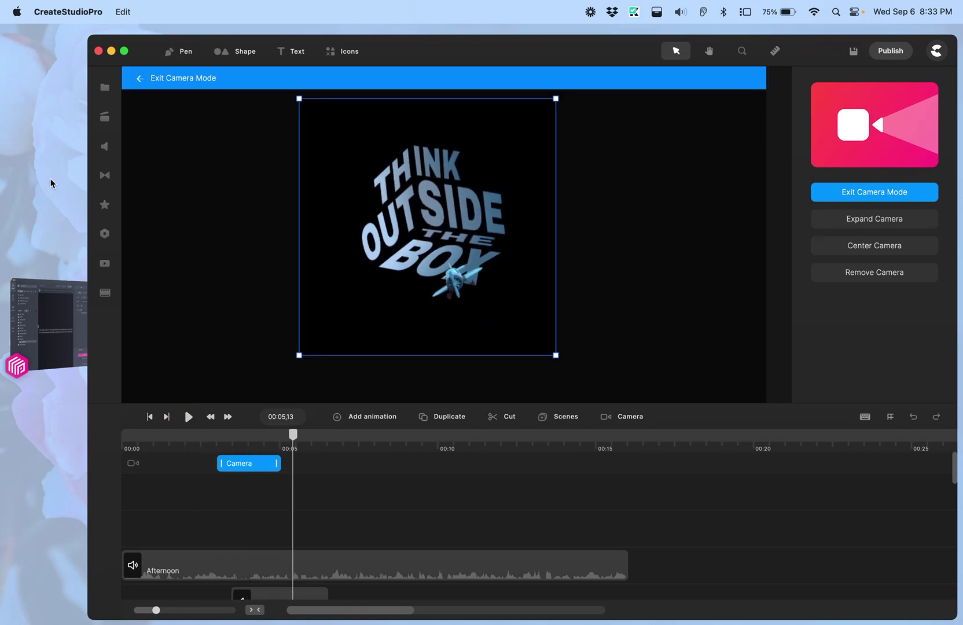